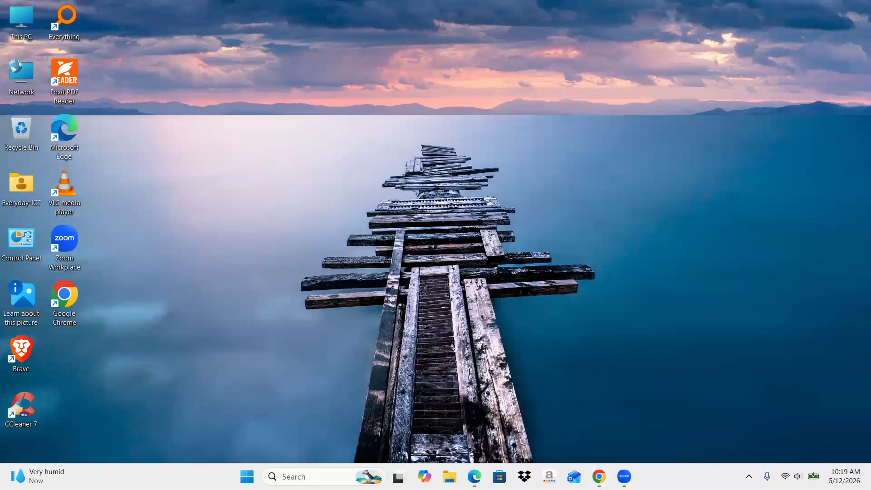
# Open Google Chrome and visit the Chrome Web Store
pyautogui.click(603, 469)
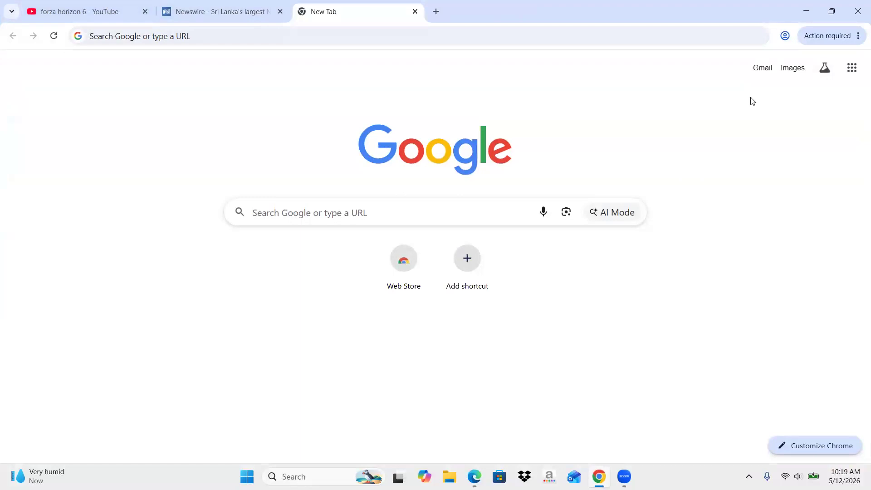
pyautogui.click(858, 36)
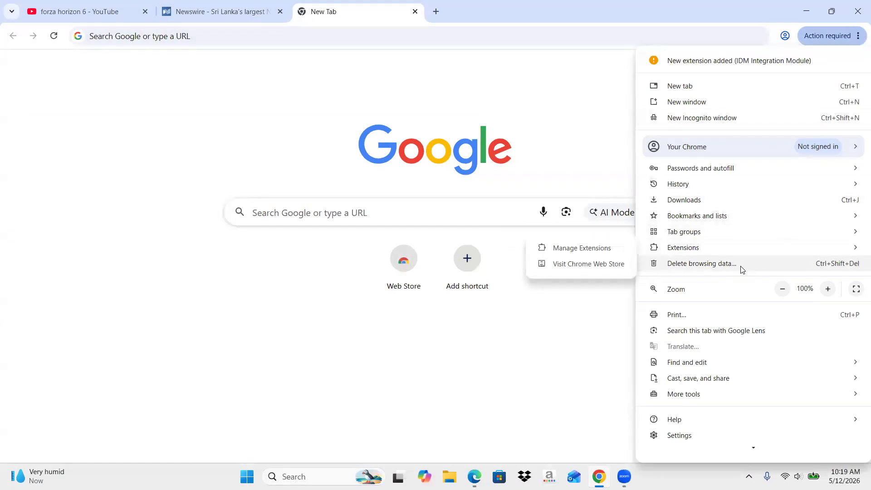
pyautogui.moveTo(689, 248)
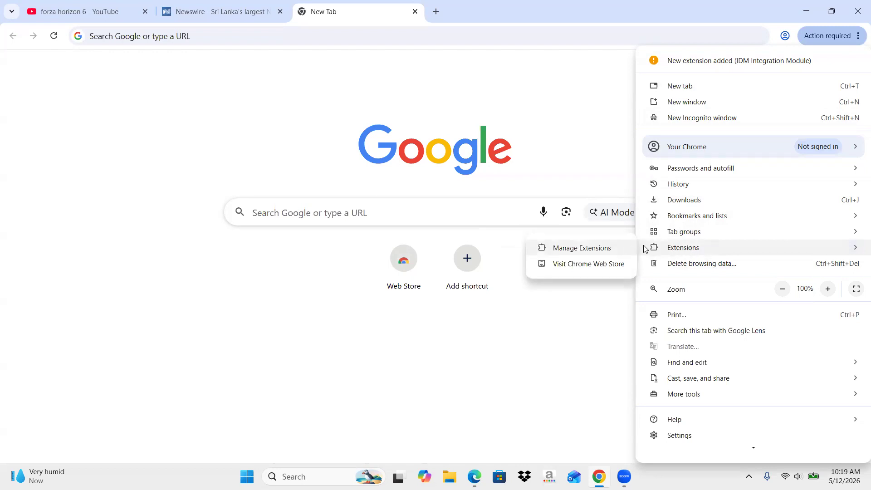
pyautogui.click(600, 267)
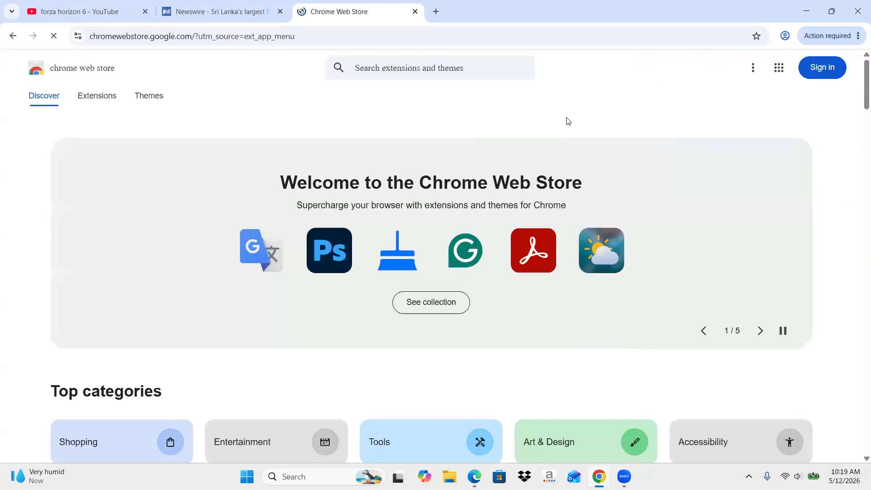
# Look through the Chrome Web Store's Discover page, including its categories, recommendations and top charts, and preview the Extensions section
pyautogui.scroll(-5, 567, 116)
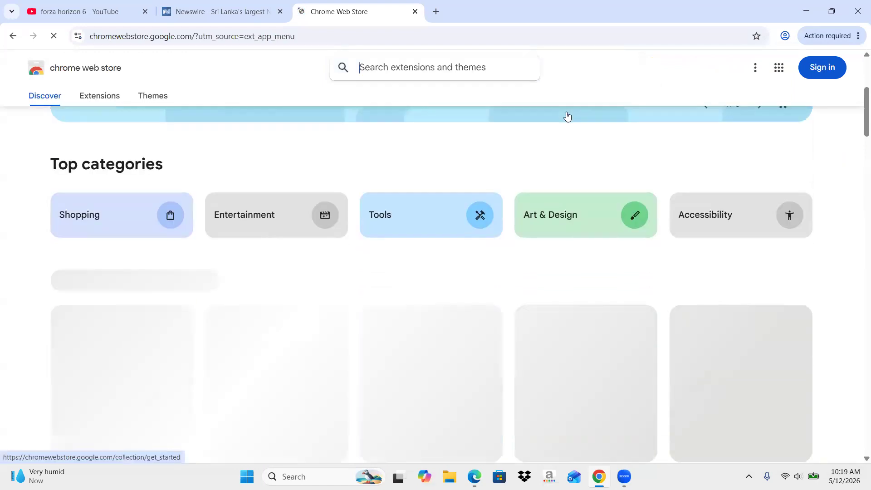
pyautogui.scroll(-4, 567, 116)
pyautogui.scroll(-4, 707, 204)
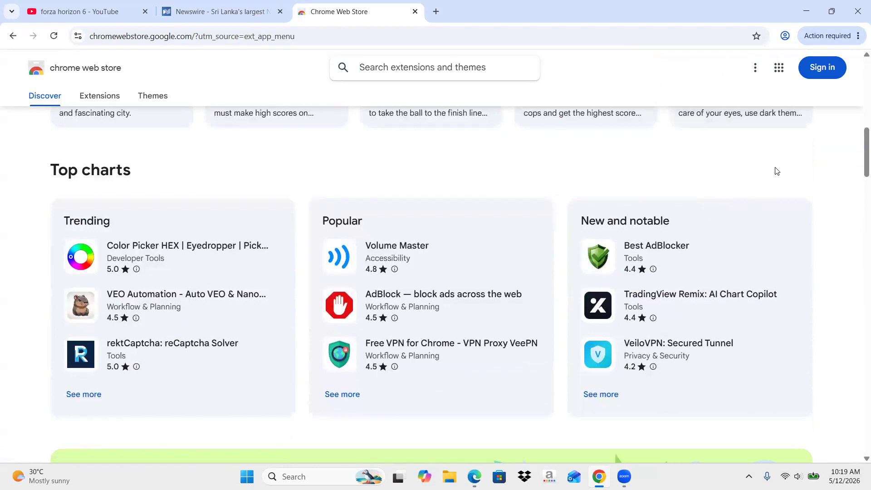
pyautogui.scroll(-5, 777, 171)
pyautogui.scroll(-9, 777, 171)
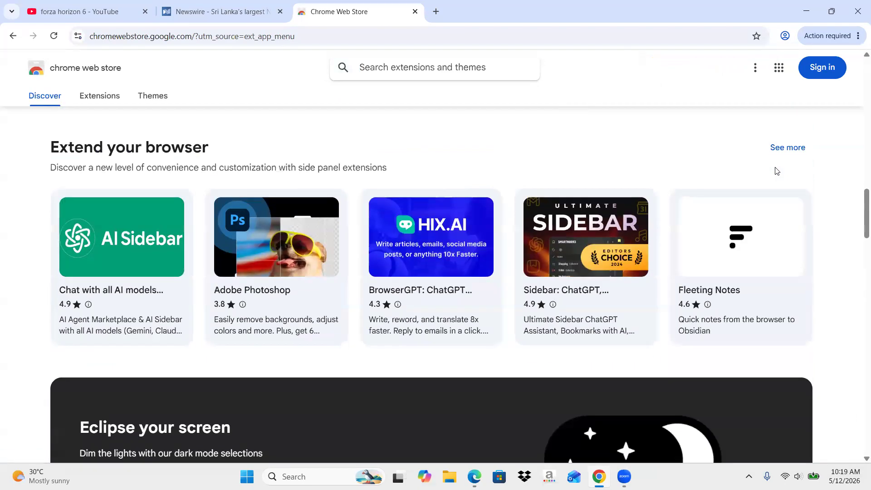
pyautogui.scroll(10, 776, 172)
pyautogui.scroll(10, 776, 171)
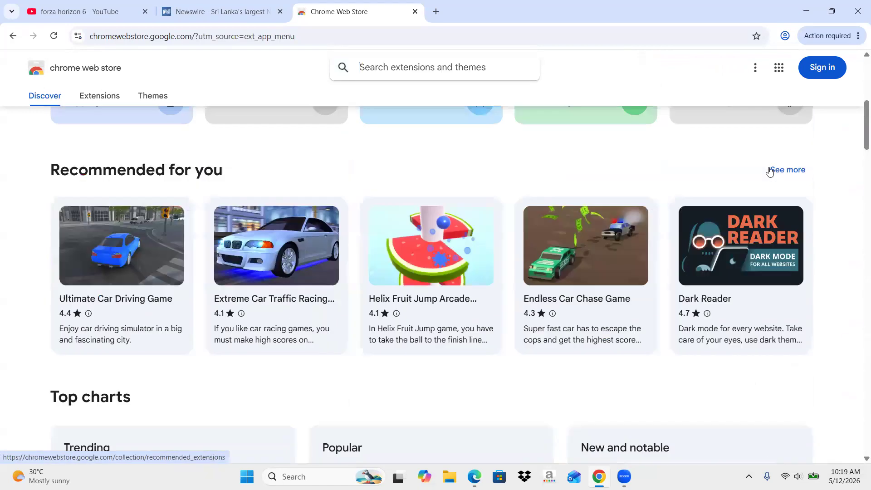
pyautogui.click(88, 99)
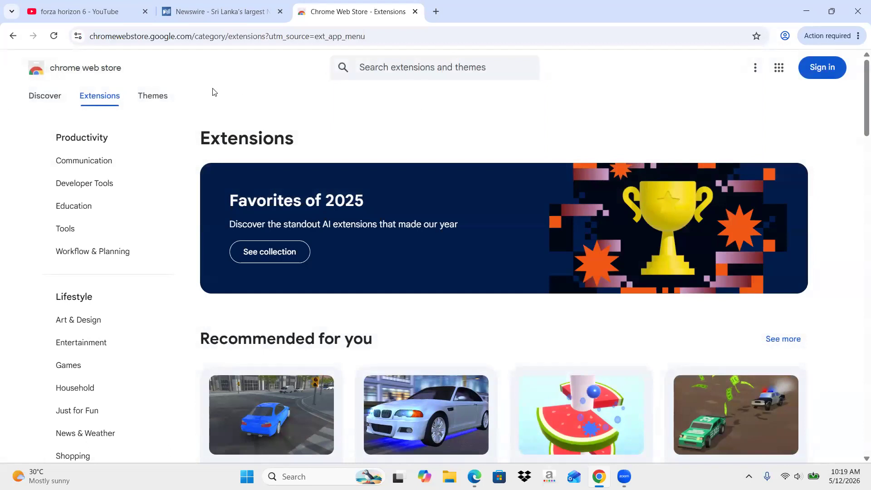
pyautogui.click(43, 96)
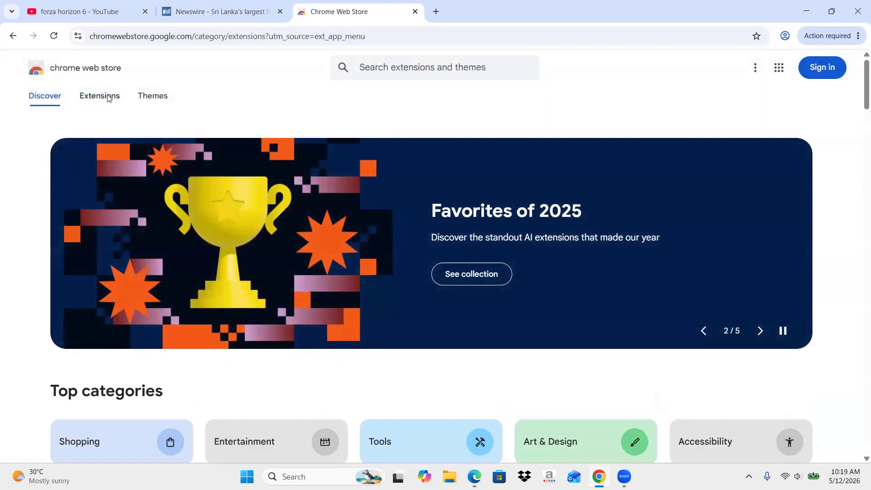
# Search the store's Extensions section for "adblock" and open the Adblock Plus - free ad blocker listing
pyautogui.click(107, 99)
pyautogui.click(427, 68)
pyautogui.write('adblock')
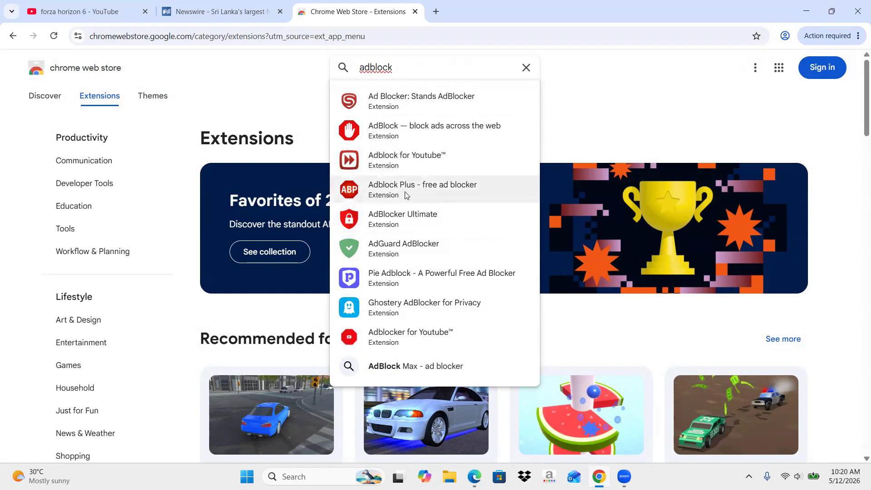
pyautogui.click(386, 200)
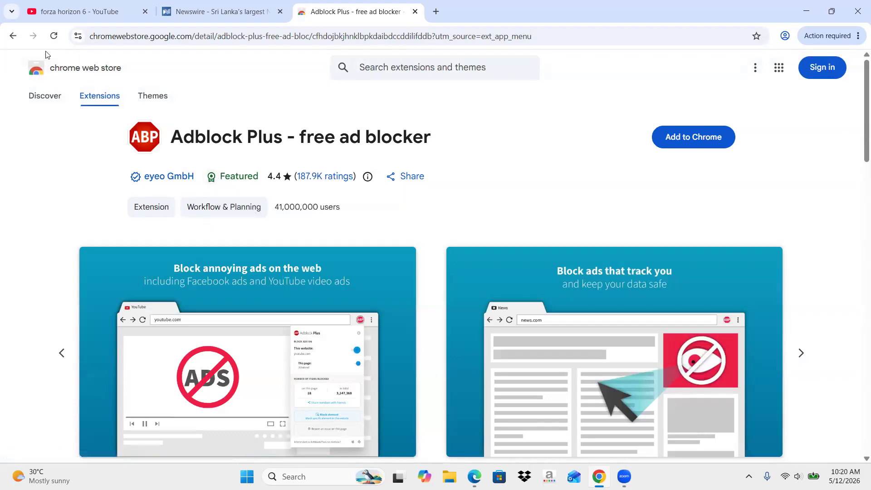
# Return to the Extensions section, search for "adbloc" and open the AdGuard AdBlocker listing
pyautogui.click(13, 36)
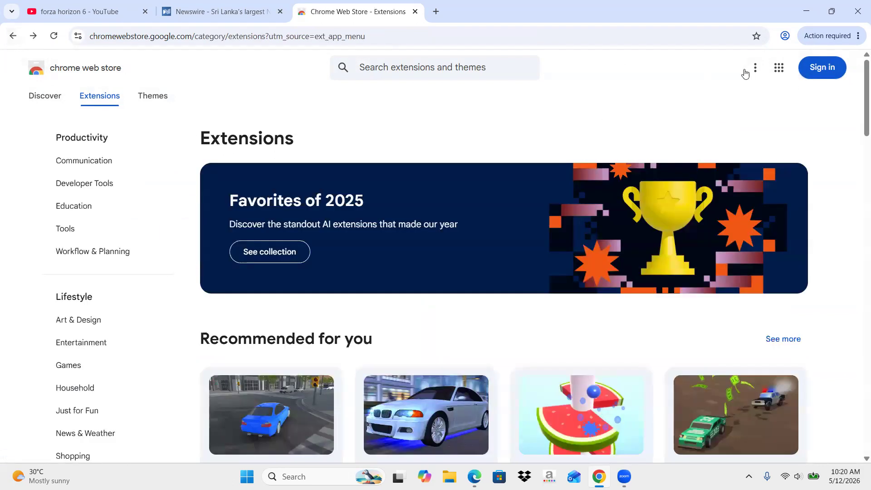
pyautogui.click(443, 64)
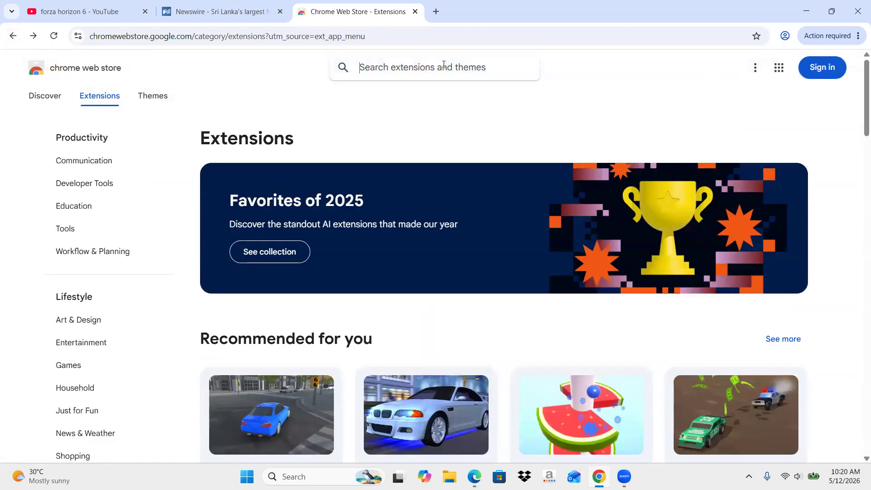
pyautogui.write('adbloc')
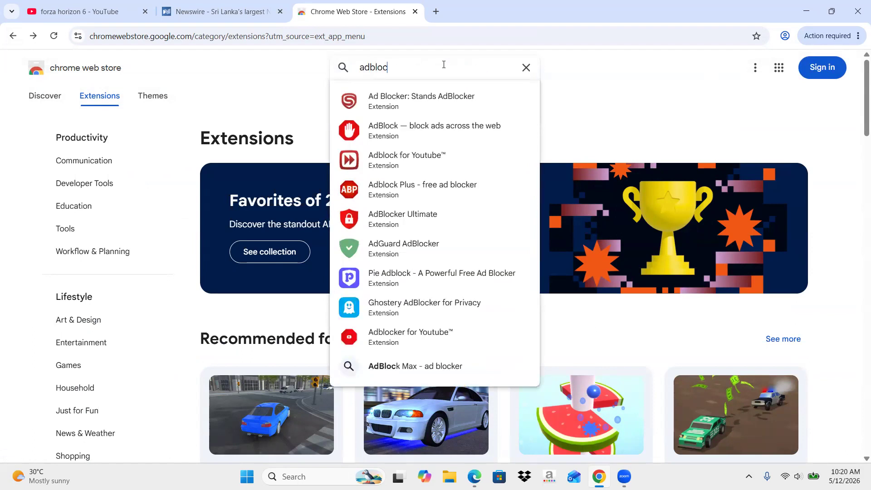
pyautogui.click(439, 244)
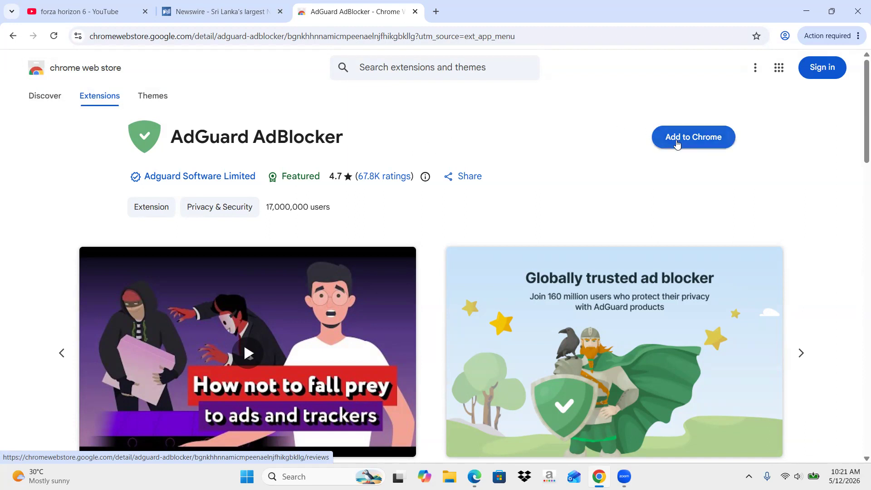
# Add the AdGuard AdBlocker extension to Chrome, approve its permissions and check the download's progress
pyautogui.moveTo(174, 137); pyautogui.dragTo(410, 132)
pyautogui.click(613, 141)
pyautogui.click(656, 139)
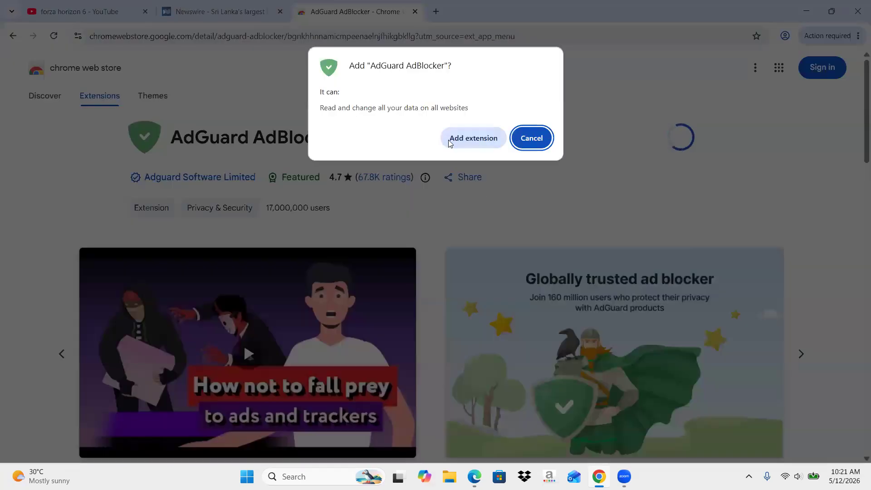
pyautogui.click(470, 136)
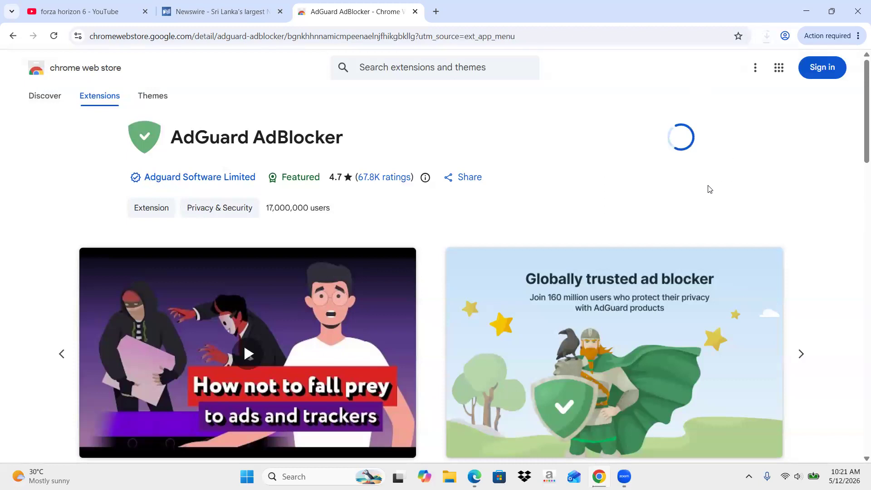
pyautogui.click(766, 36)
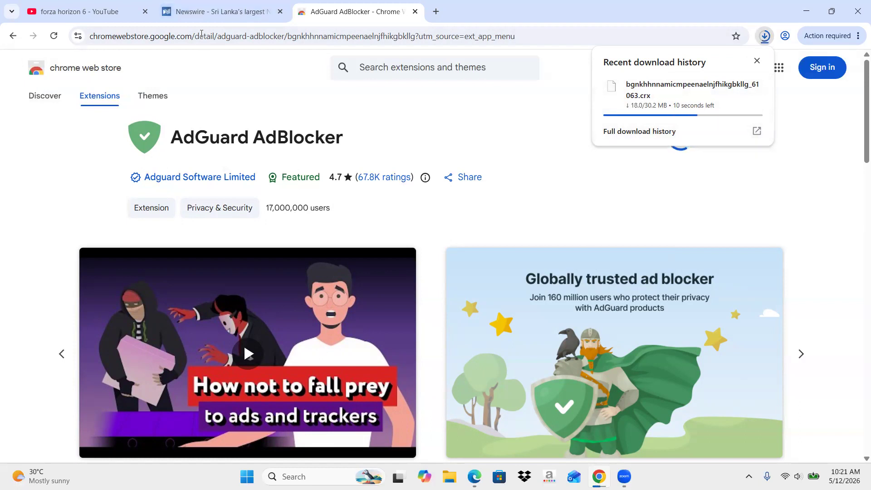
# Examine the advertisements throughout the already open Newswire home page
pyautogui.click(218, 12)
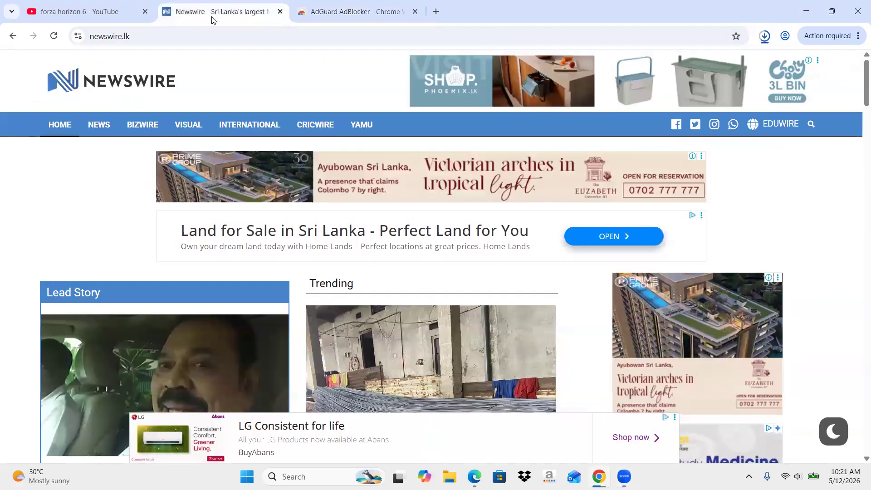
pyautogui.scroll(-8, 412, 145)
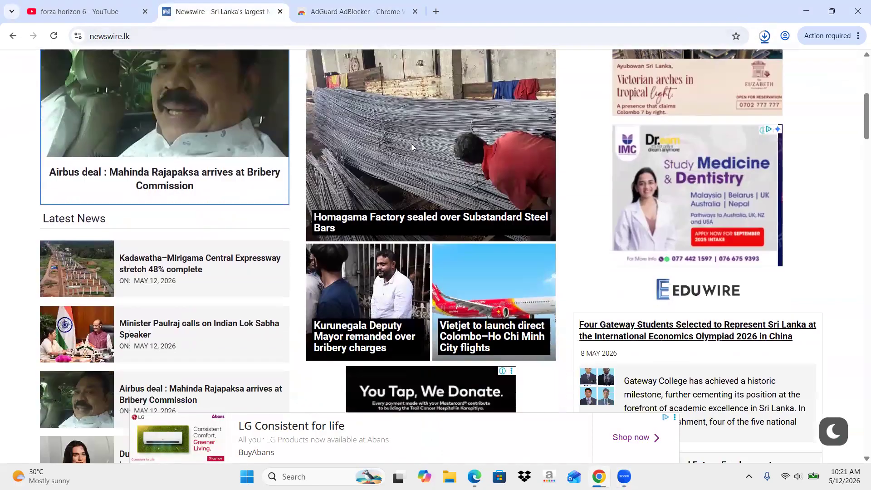
pyautogui.scroll(-7, 412, 145)
pyautogui.scroll(-6, 412, 147)
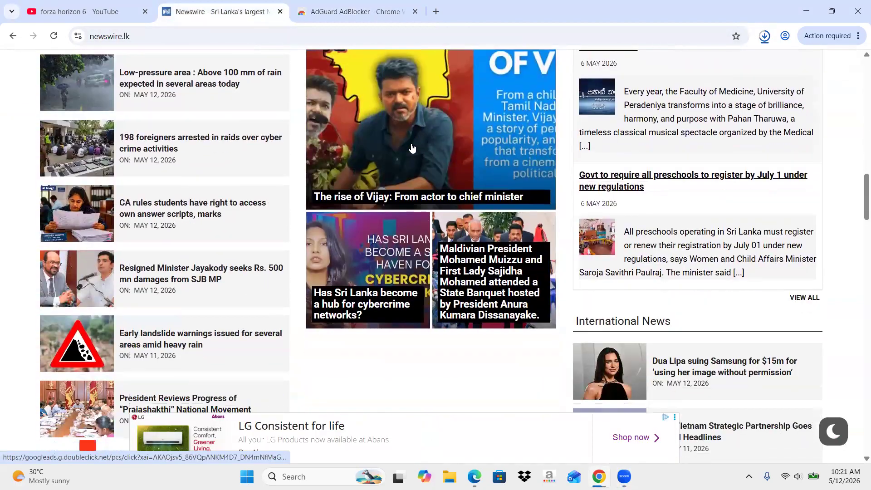
pyautogui.scroll(-20, 412, 145)
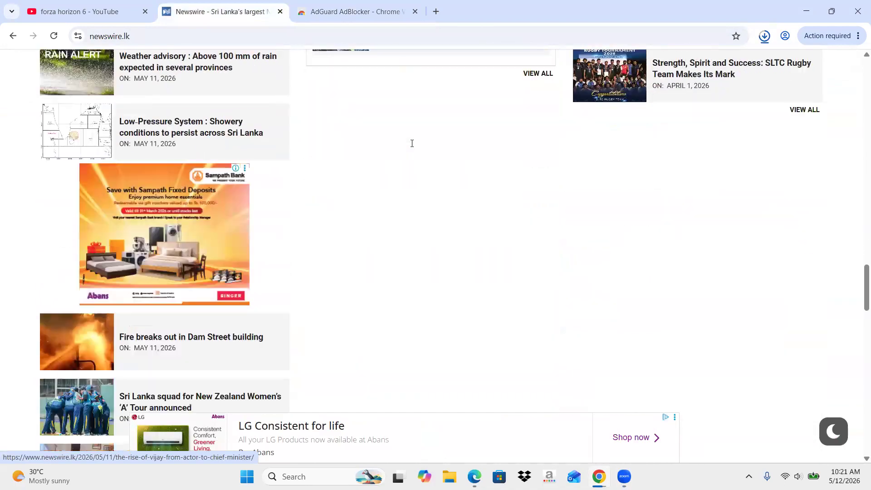
pyautogui.scroll(-13, 416, 167)
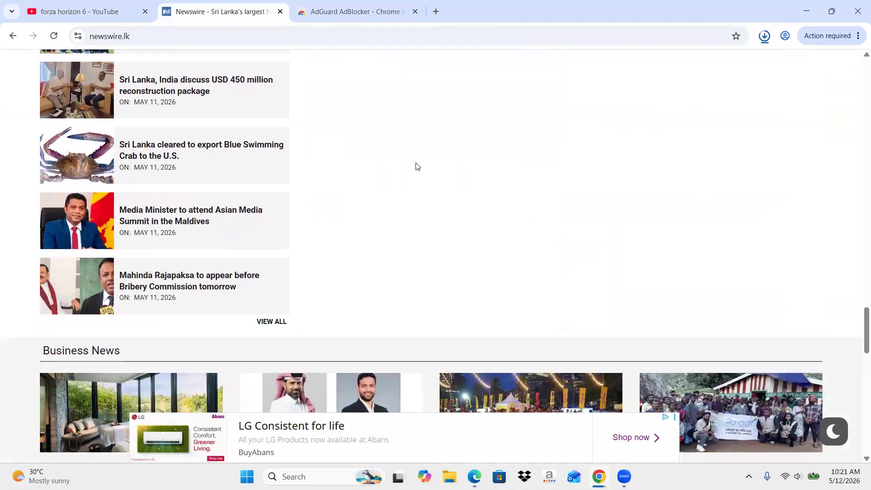
pyautogui.scroll(12, 416, 167)
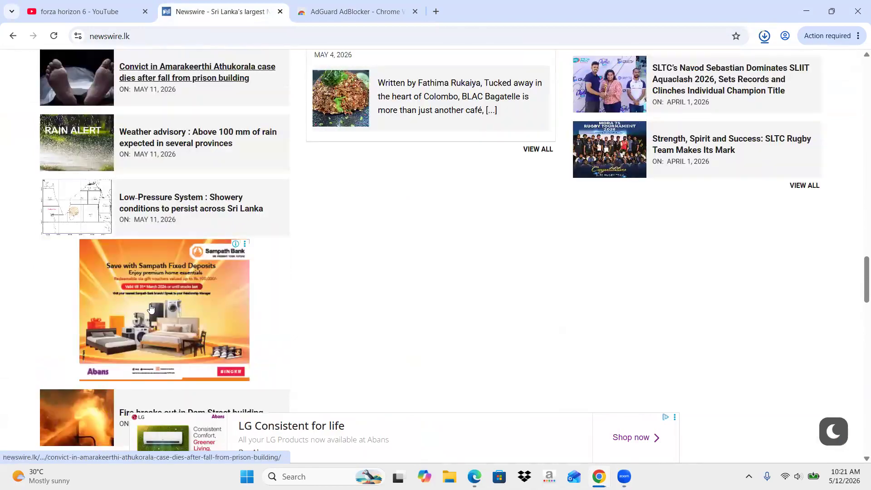
pyautogui.scroll(20, 491, 188)
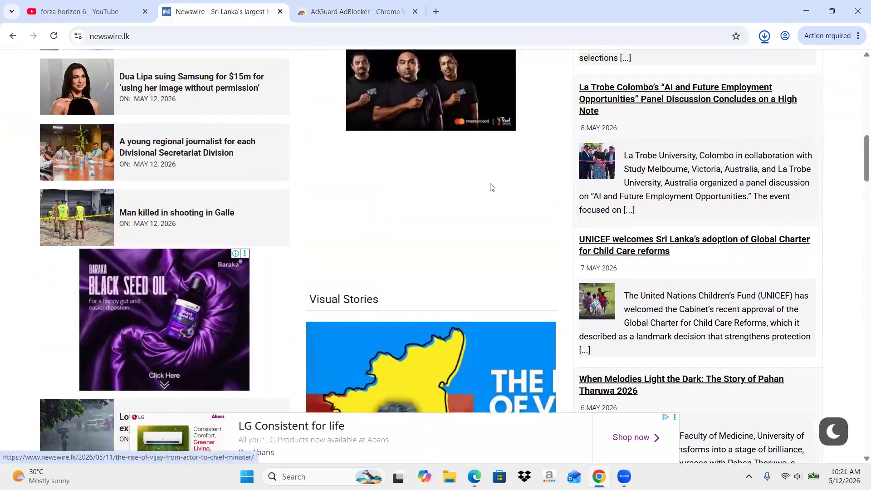
pyautogui.scroll(4, 490, 186)
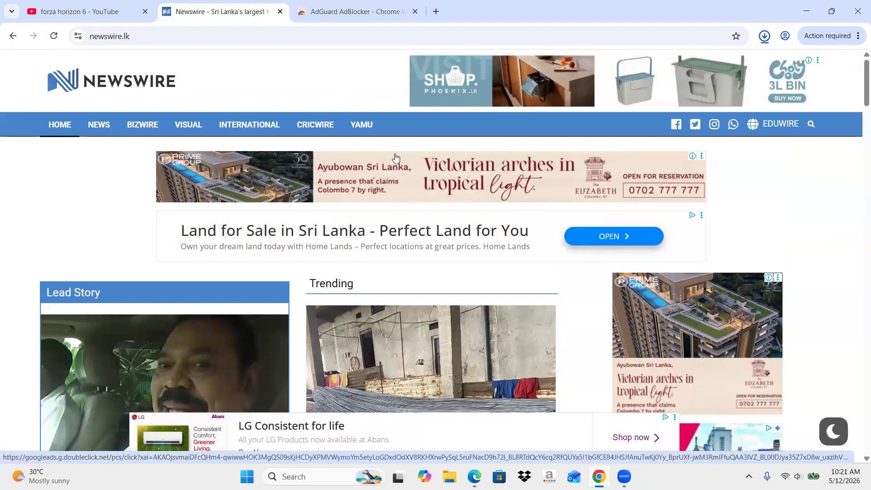
pyautogui.scroll(-6, 552, 209)
pyautogui.scroll(1, 672, 206)
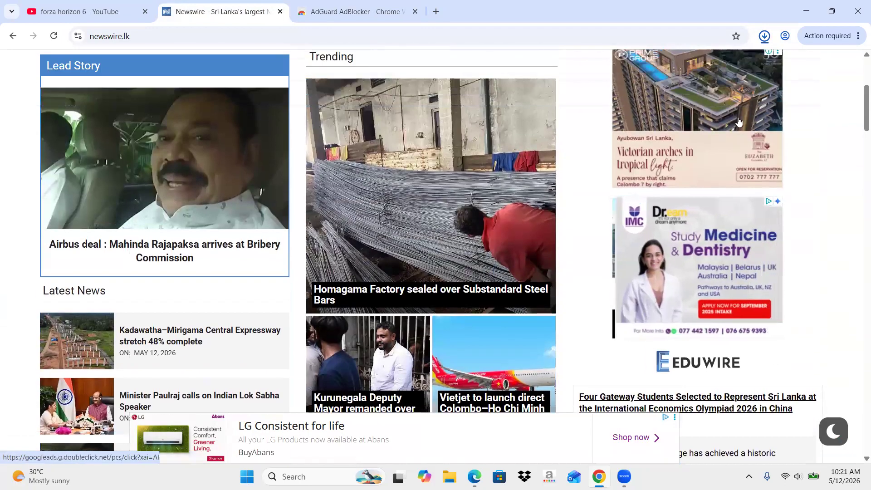
pyautogui.scroll(-1, 671, 206)
pyautogui.scroll(5, 409, 182)
# Play the Forza Horizon 6 – Official Launch Trailer from the open YouTube search results and lower the player's volume
pyautogui.click(79, 11)
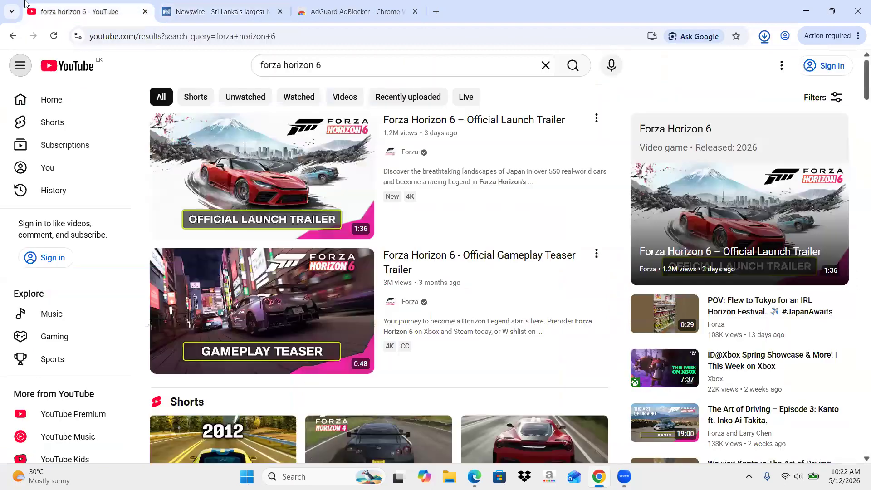
pyautogui.moveTo(415, 172)
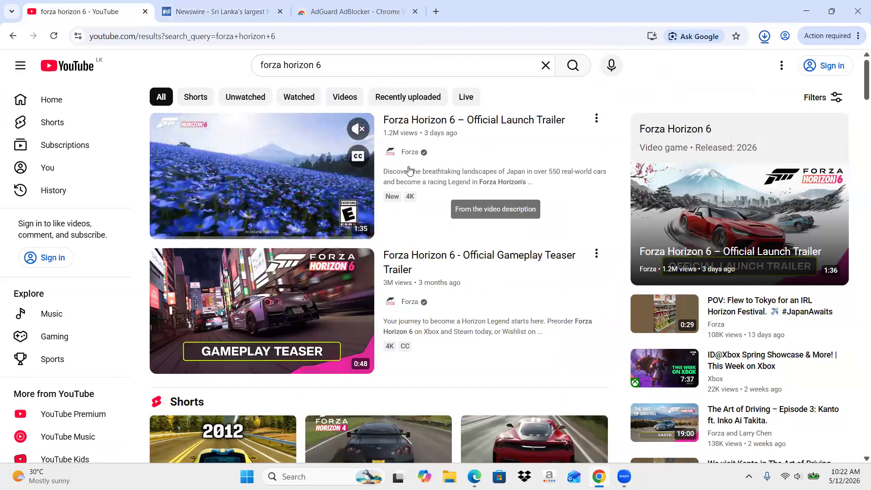
pyautogui.click(300, 168)
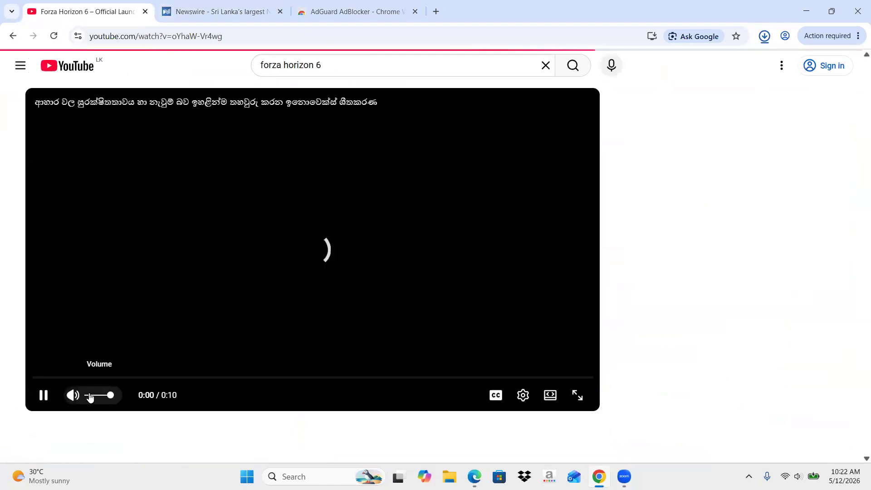
pyautogui.click(90, 398)
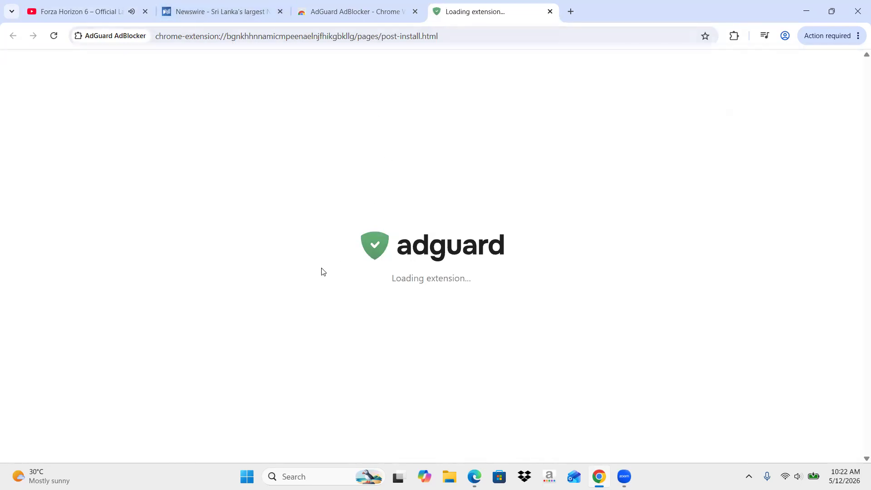
# Check the browser's list of installed extensions for AdGuard AdBlocker, then return to the YouTube trailer
pyautogui.click(740, 37)
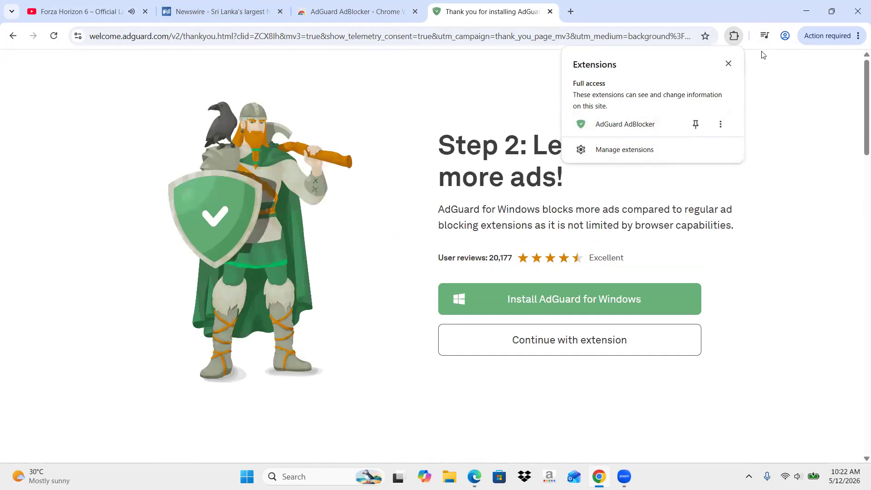
pyautogui.click(734, 36)
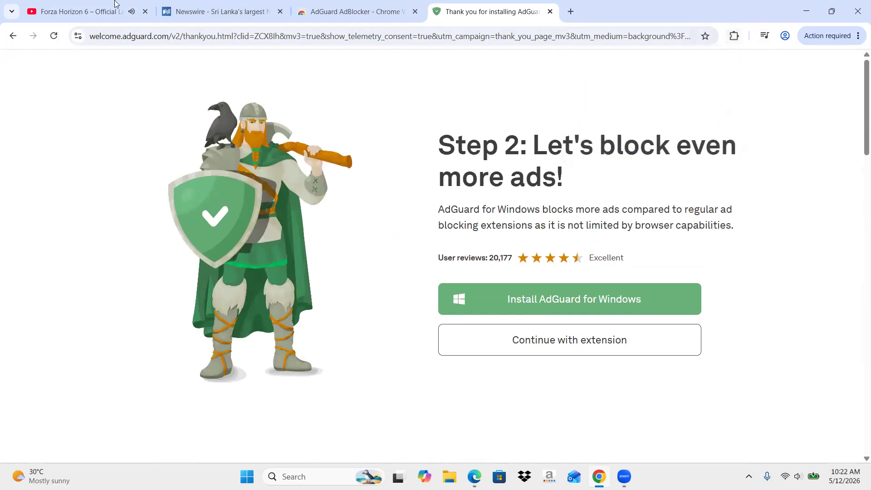
pyautogui.click(132, 10)
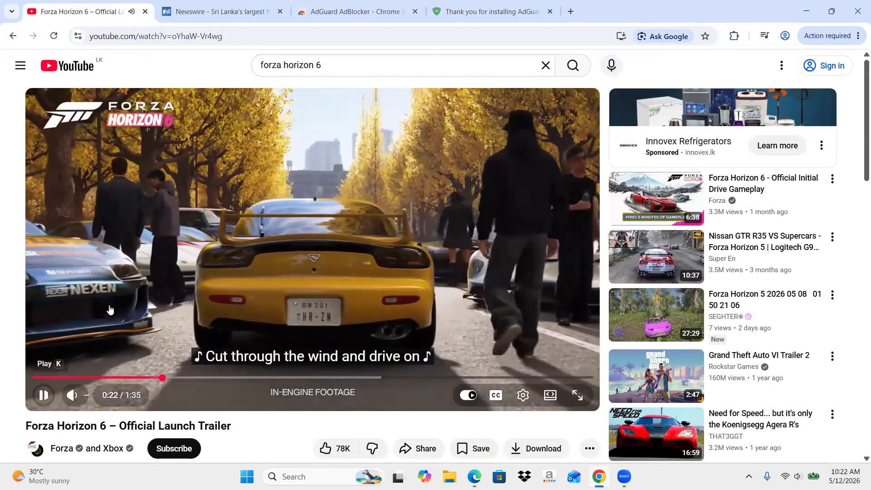
# Close the AdGuard installation thank-you page and pin the AdGuard AdBlocker extension to the browser toolbar
pyautogui.click(318, 11)
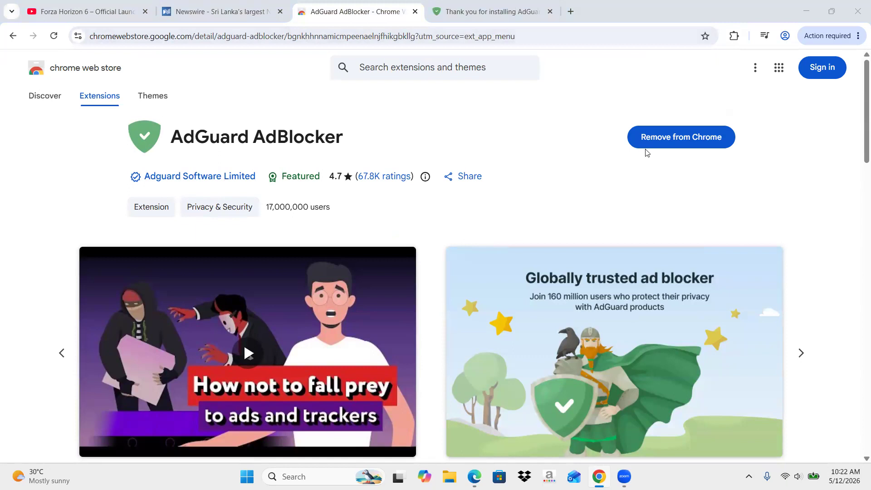
pyautogui.click(453, 12)
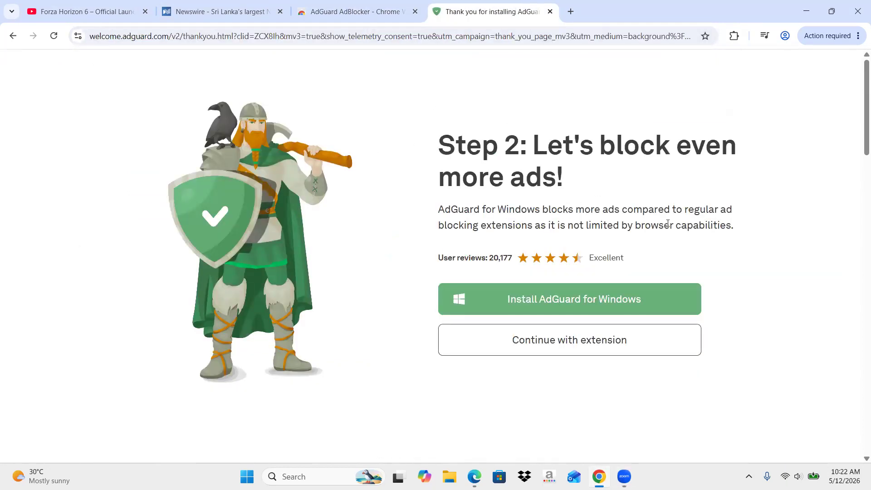
pyautogui.click(551, 12)
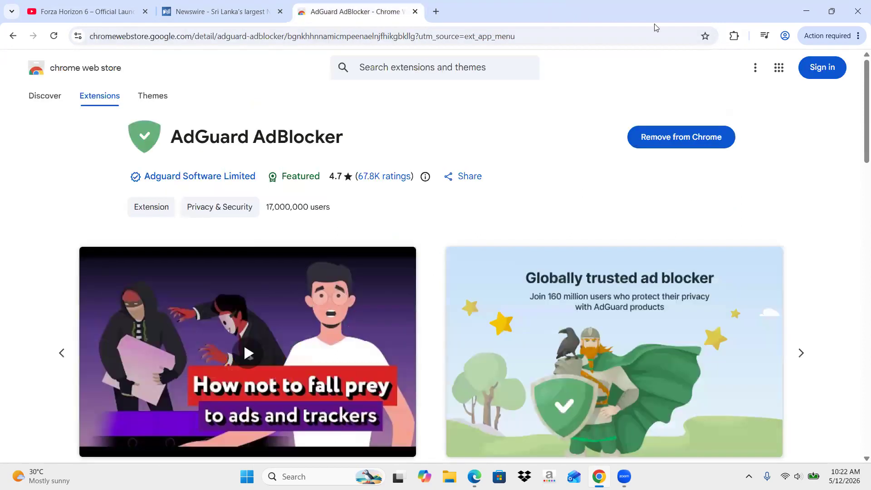
pyautogui.click(735, 36)
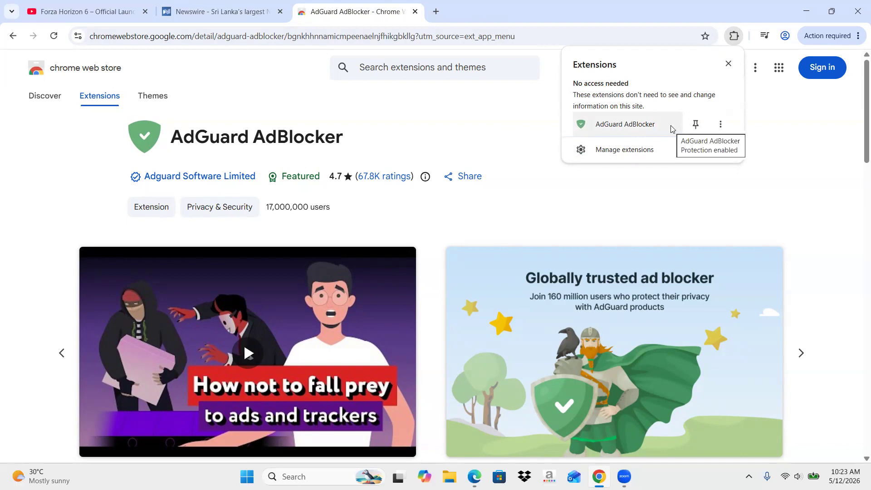
pyautogui.click(695, 124)
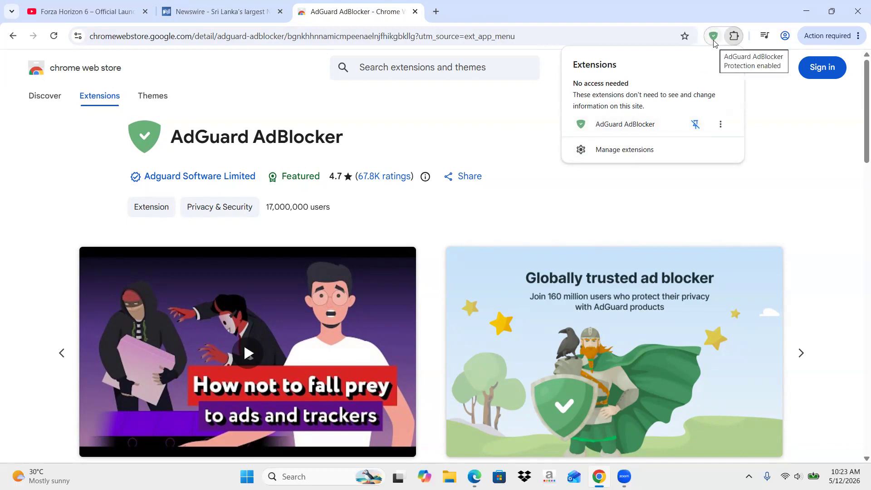
pyautogui.click(733, 35)
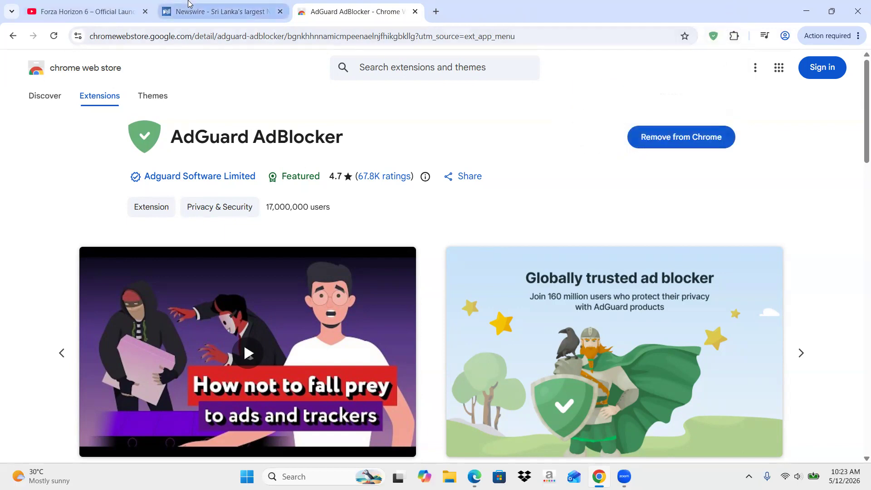
# Examine the whole Newswire home page for remaining advertisements with AdGuard AdBlocker enabled
pyautogui.click(222, 12)
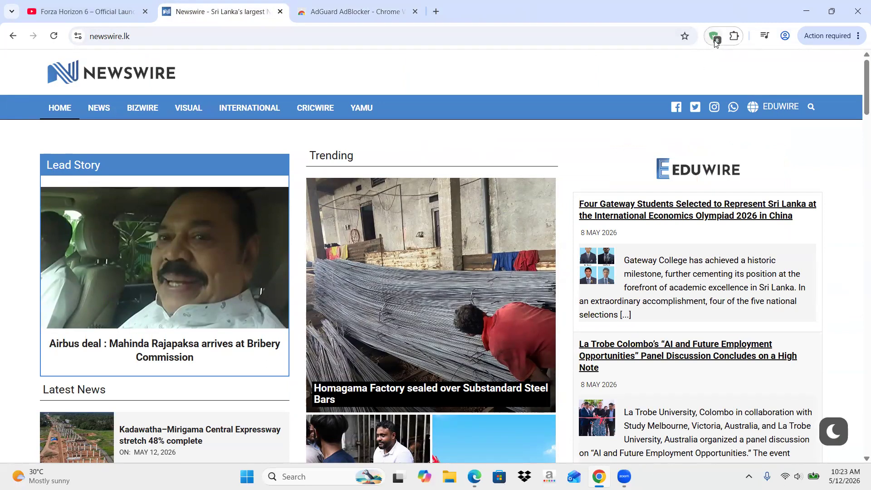
pyautogui.scroll(-3, 573, 144)
pyautogui.scroll(-13, 613, 273)
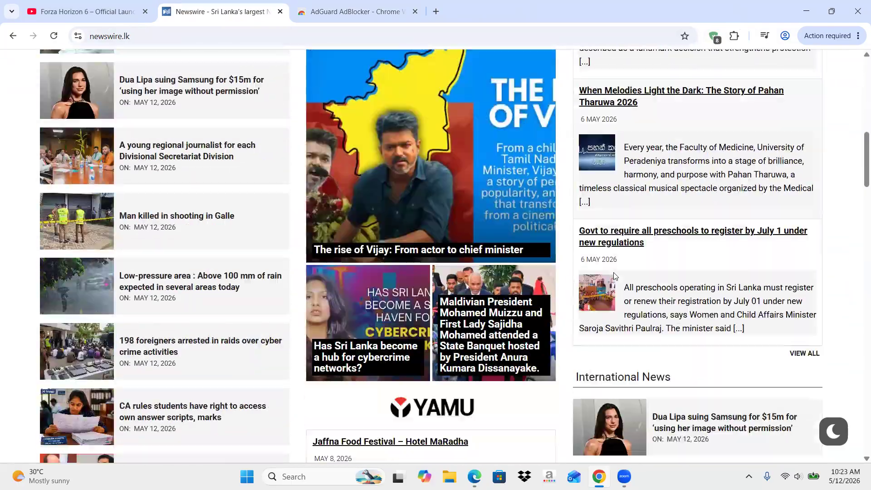
pyautogui.scroll(-16, 613, 275)
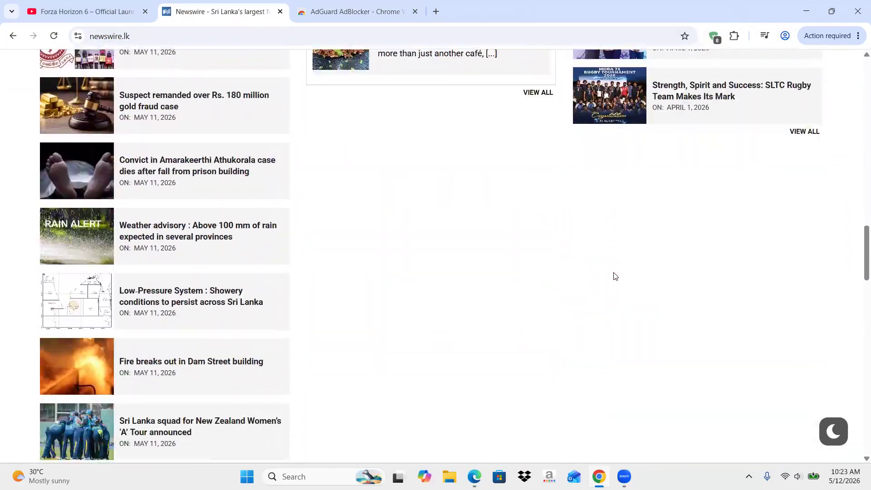
pyautogui.scroll(-13, 614, 276)
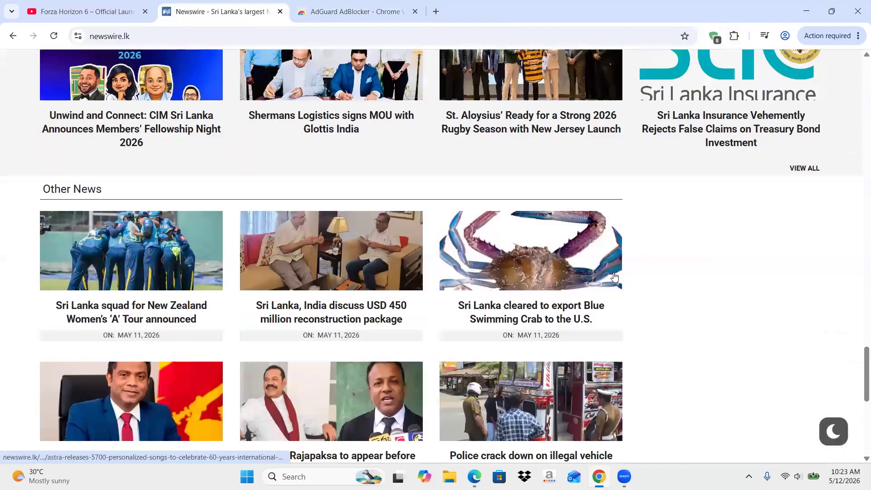
pyautogui.scroll(20, 614, 275)
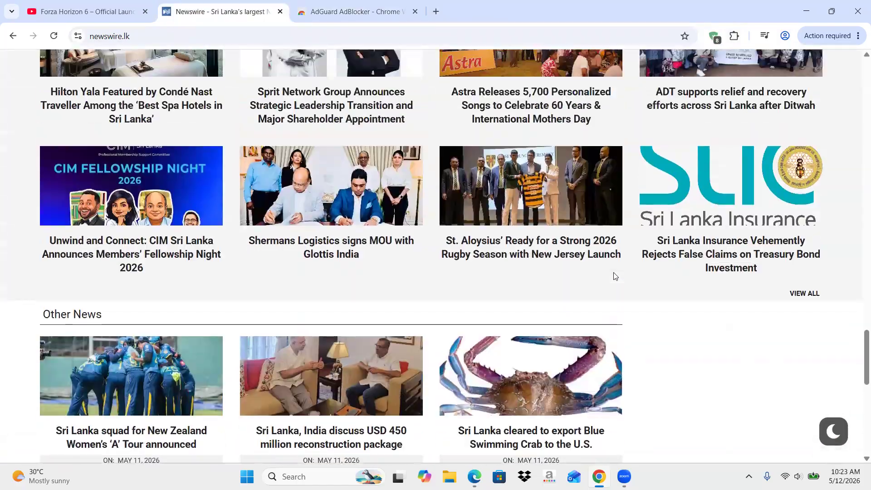
pyautogui.scroll(15, 615, 275)
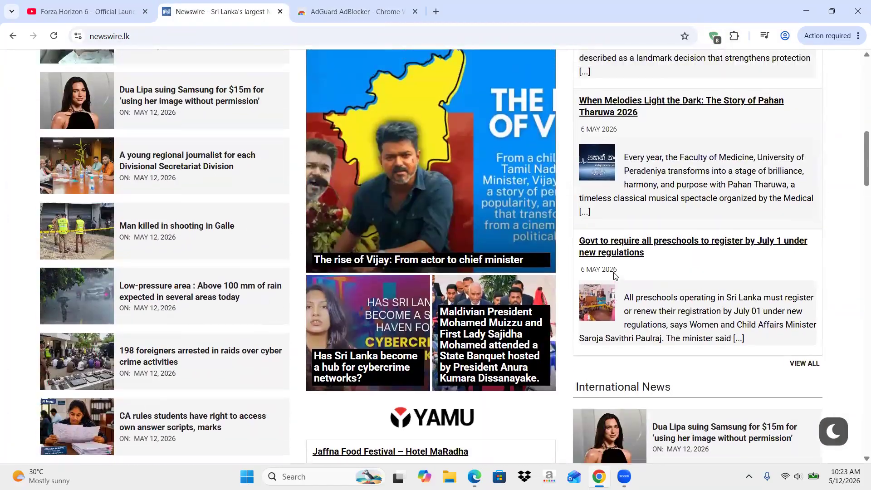
pyautogui.scroll(4, 628, 201)
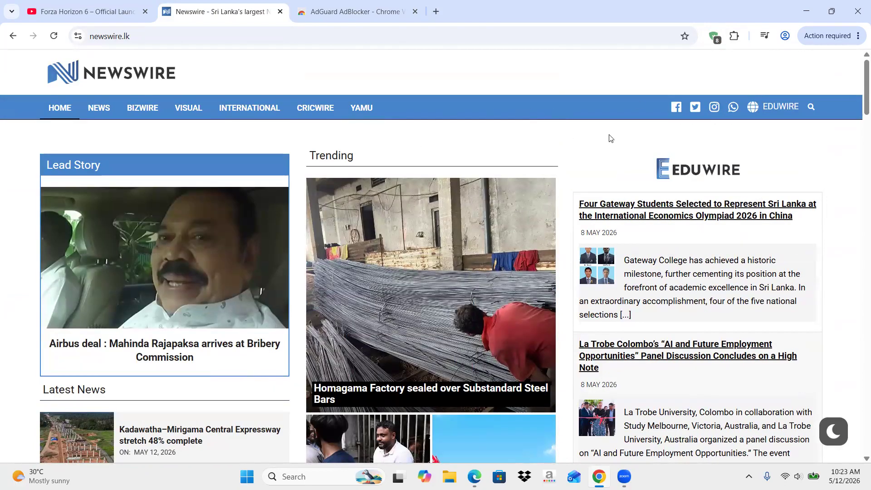
pyautogui.scroll(-4, 558, 142)
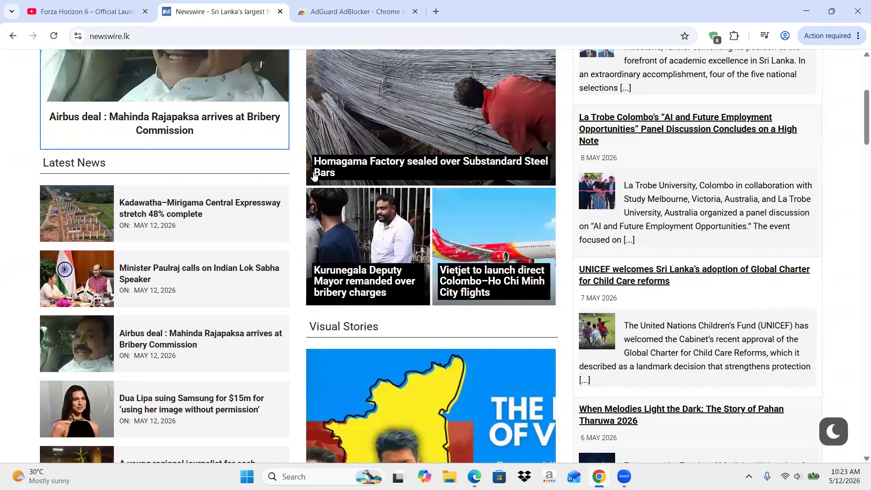
pyautogui.scroll(-10, 314, 175)
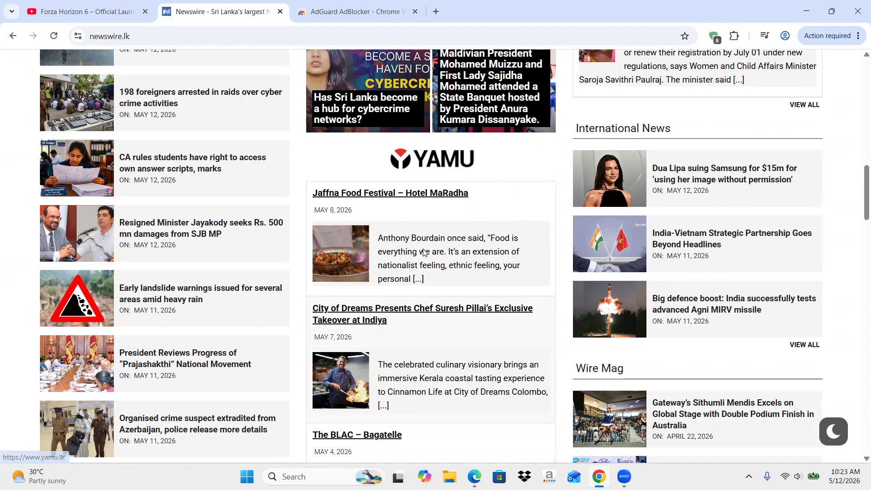
pyautogui.scroll(-7, 459, 221)
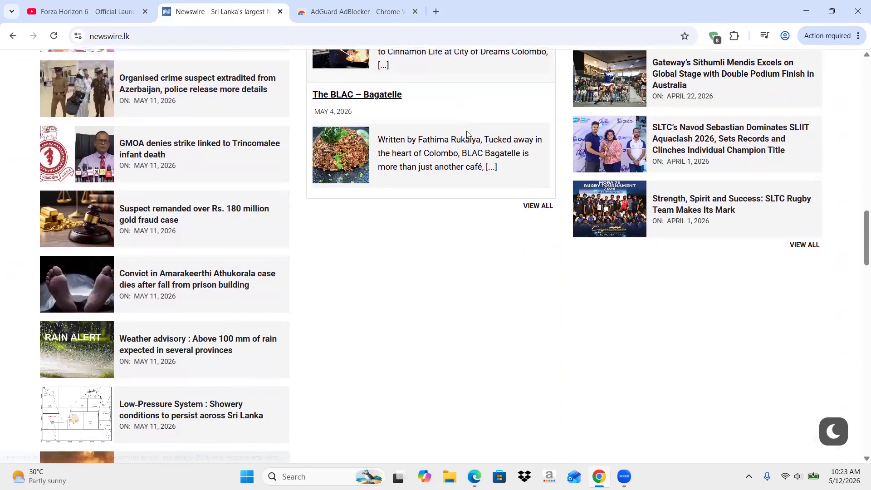
pyautogui.scroll(-3, 456, 274)
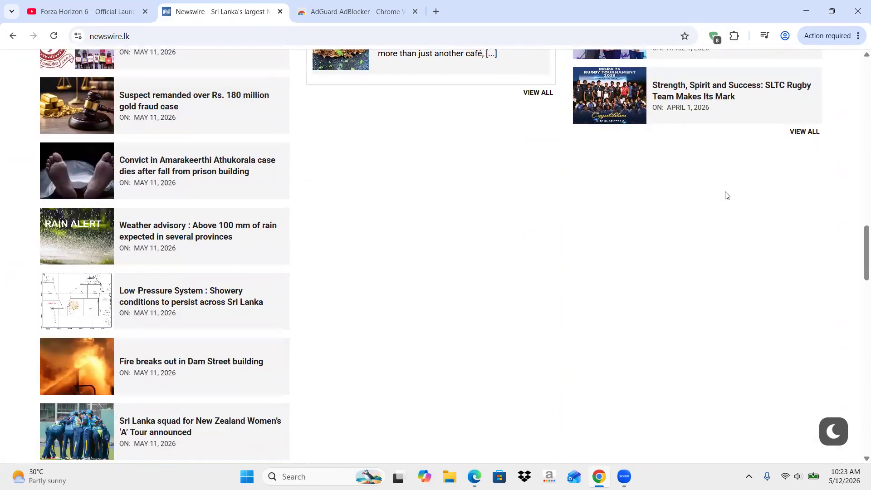
pyautogui.scroll(5, 727, 196)
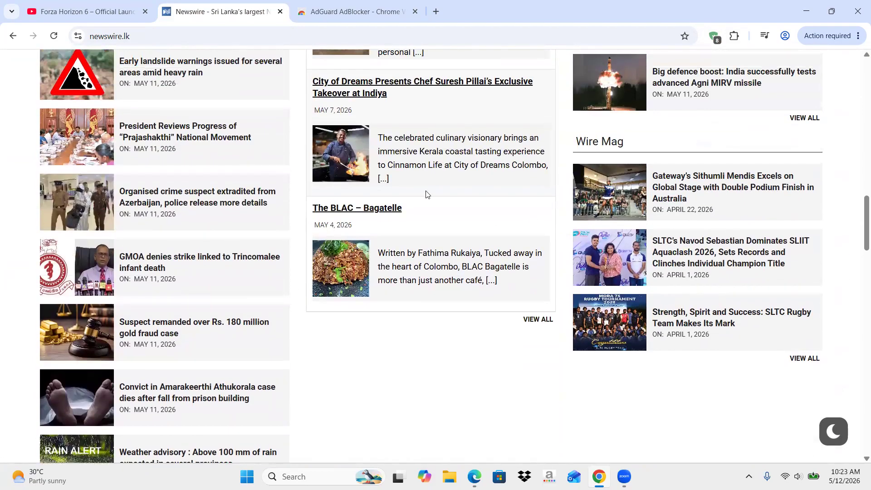
# Open the Newswire article on India's Agni MIRV missile test, inspect it for ads and check AdGuard's blocked count for the site
pyautogui.scroll(6, 618, 229)
pyautogui.click(694, 365)
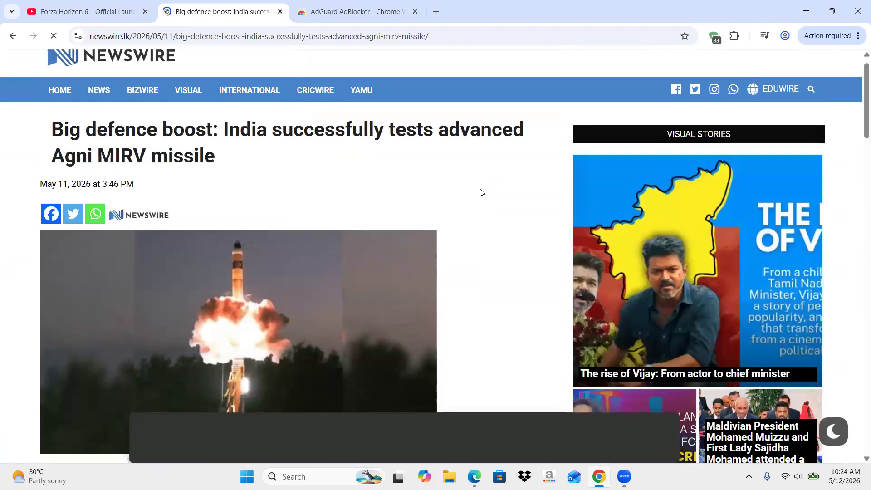
pyautogui.scroll(-3, 479, 190)
pyautogui.scroll(-3, 379, 237)
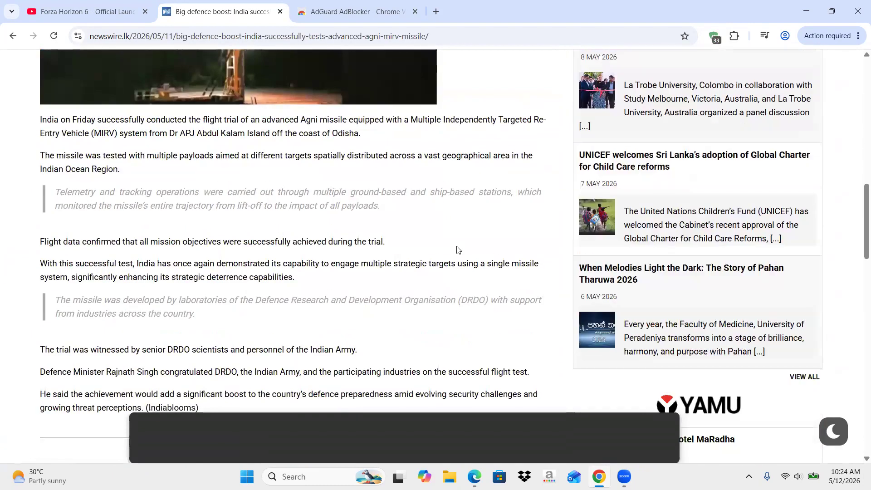
pyautogui.scroll(5, 456, 250)
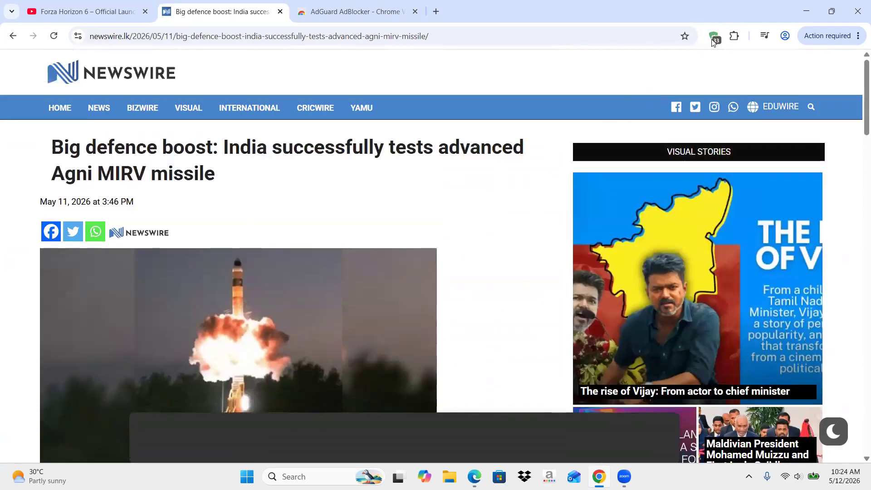
pyautogui.click(713, 39)
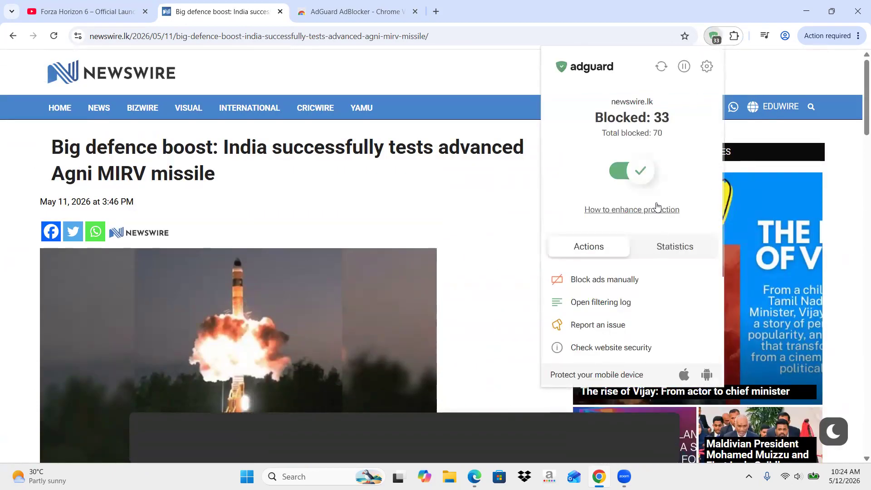
pyautogui.click(608, 13)
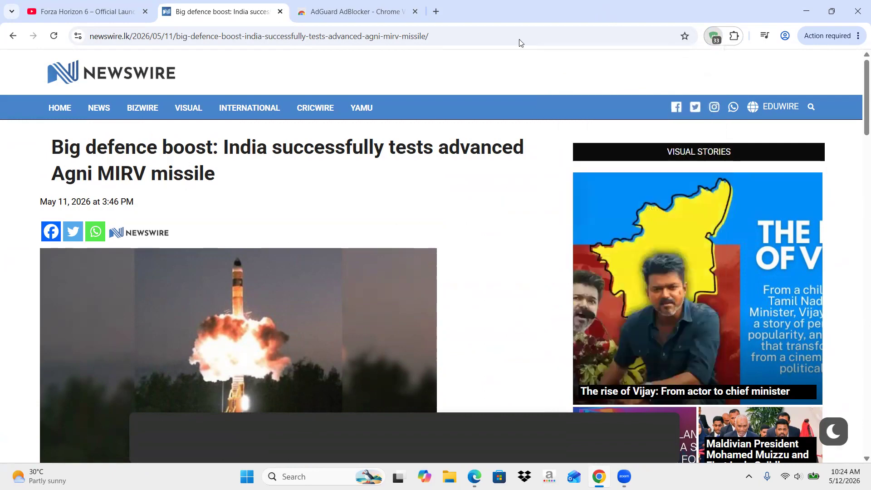
# Return to the Forza Horizon 6 trailer on YouTube, reload it and inspect the player, comments and recommendations for ads
pyautogui.click(66, 5)
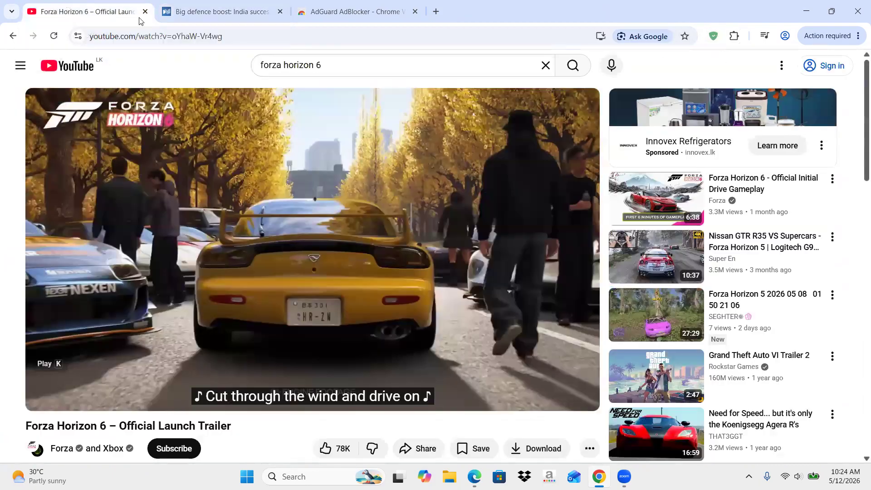
pyautogui.click(54, 36)
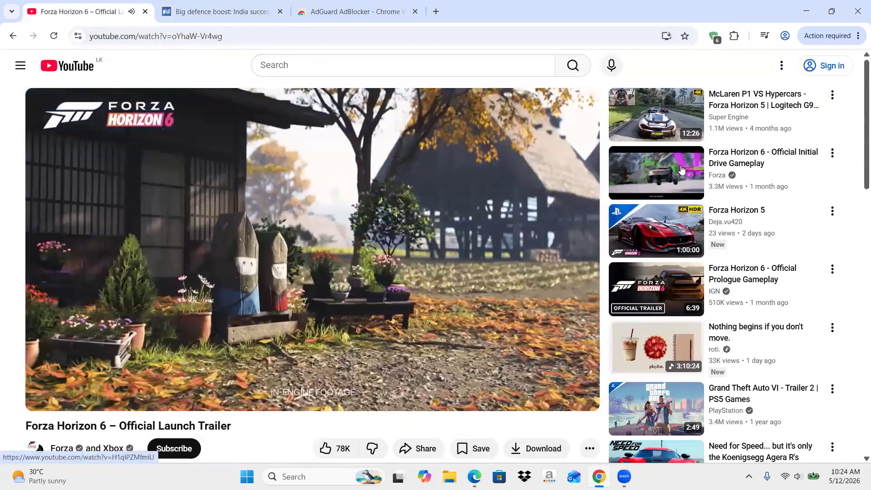
pyautogui.scroll(-10, 681, 169)
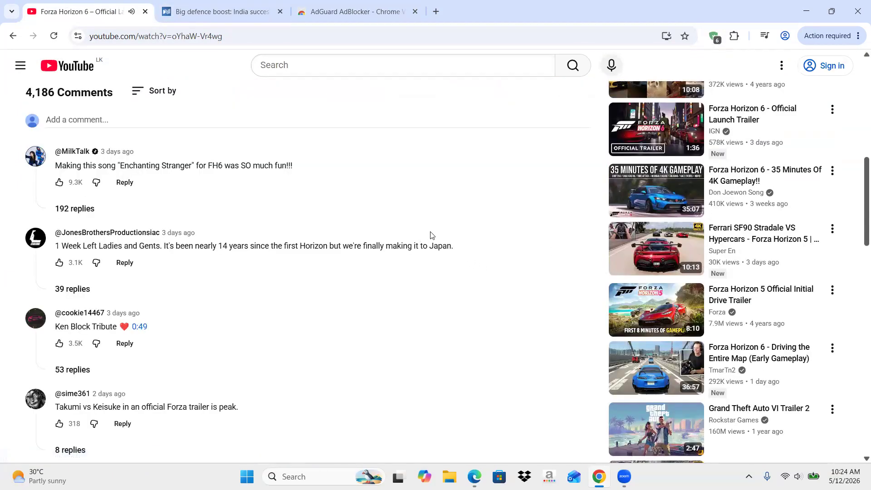
pyautogui.scroll(10, 431, 235)
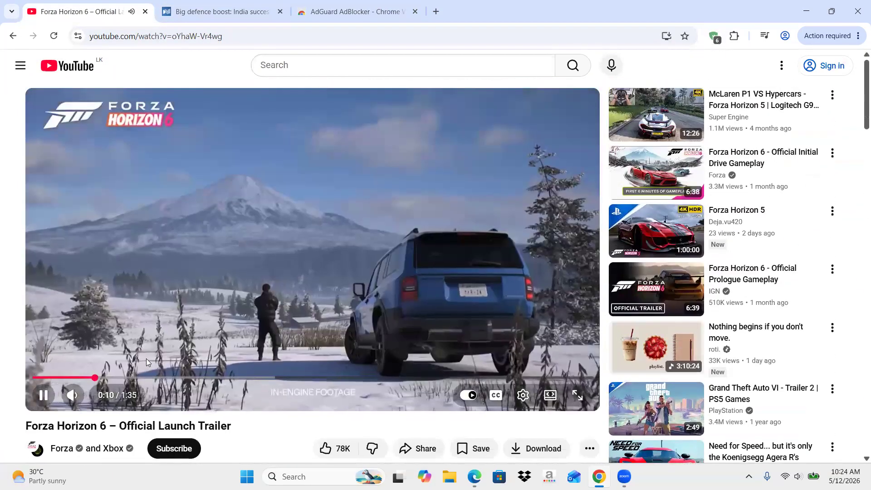